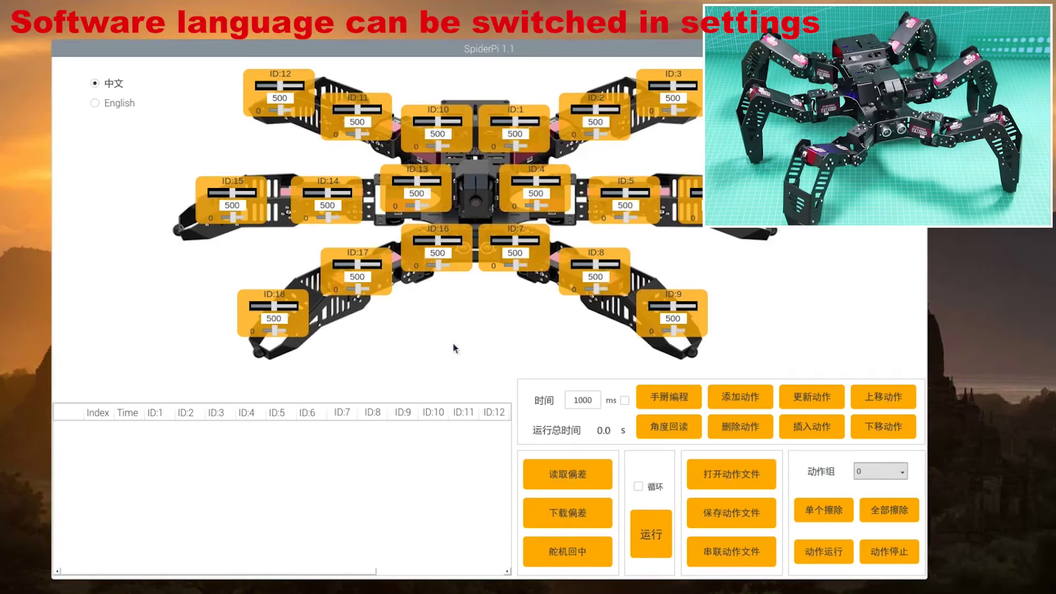
- Open the wave.d6a action file from the file chooser
click(739, 477)
scroll(414, 275, down, 5)
scroll(414, 297, down, 5)
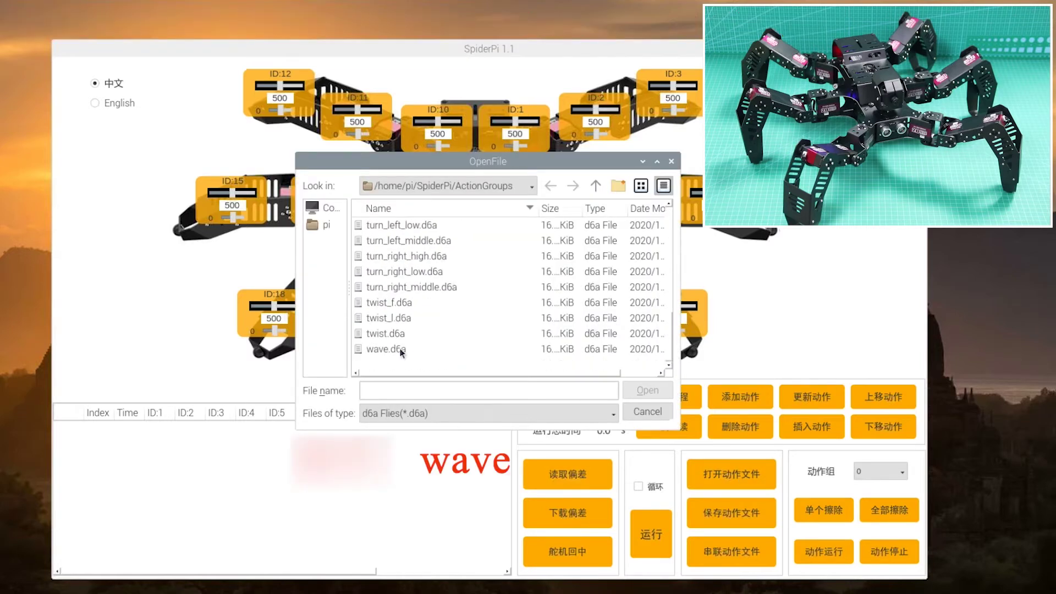
click(400, 348)
- Load the wave actions into the table, run them on the robot, and dismiss the finished notice
click(642, 388)
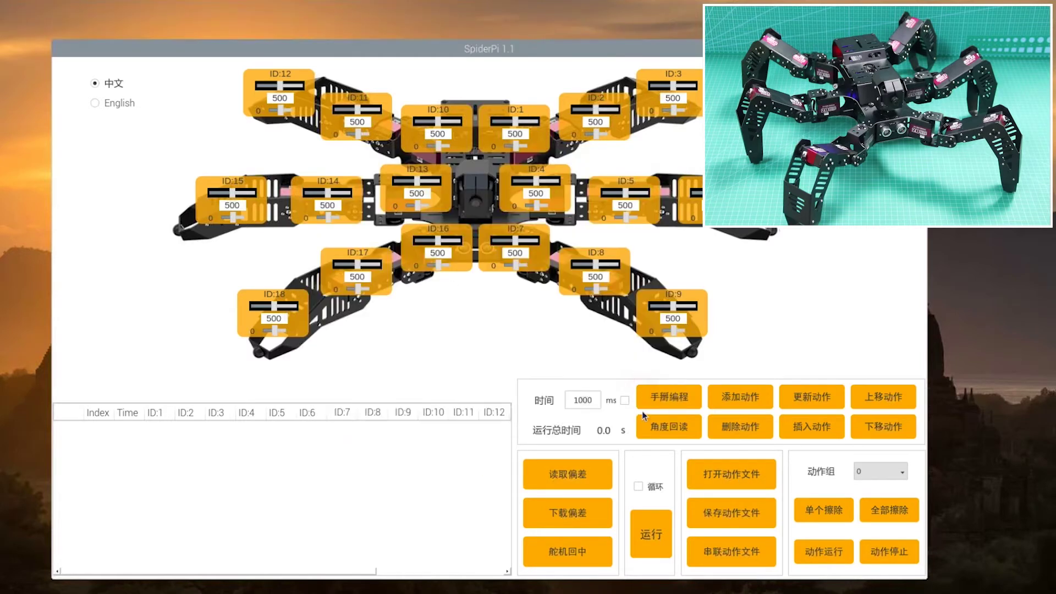
click(651, 535)
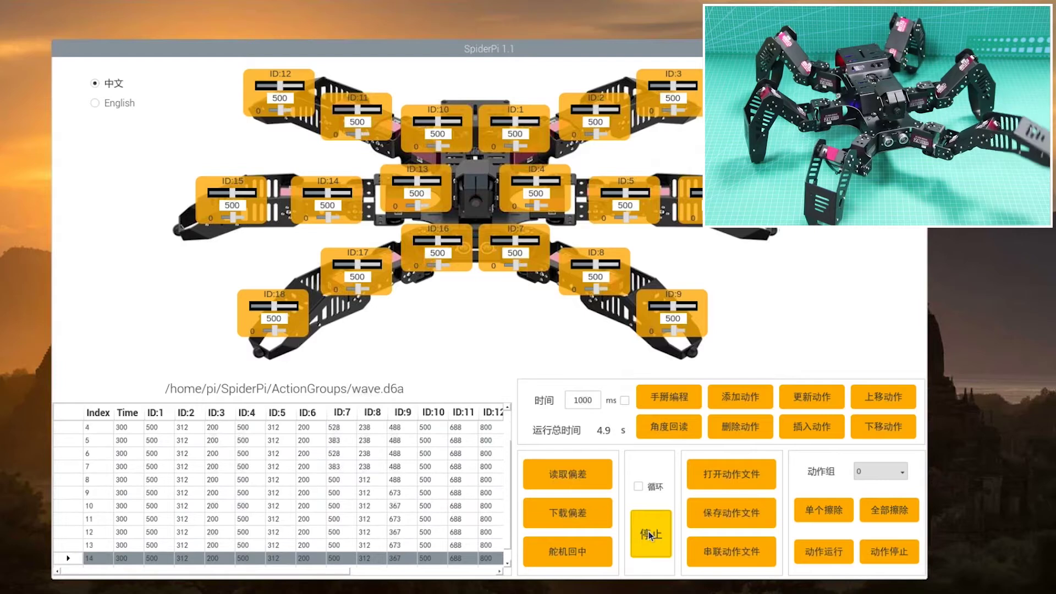
click(495, 314)
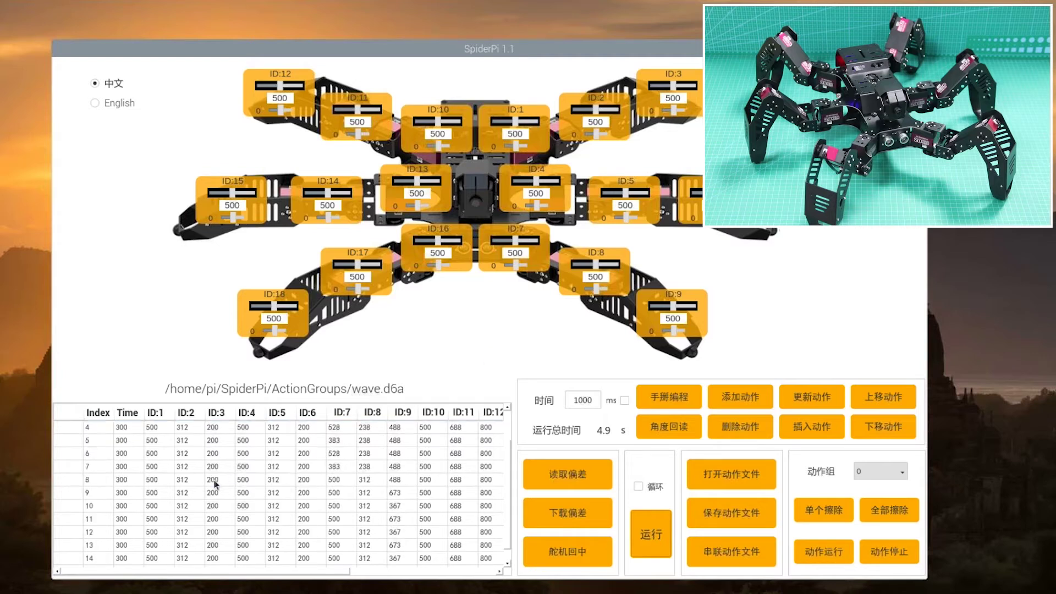
scroll(256, 492, down, 4)
- After row 15, append stepping.d6a to the wave actions, bringing total run time to 6.45 s
click(68, 561)
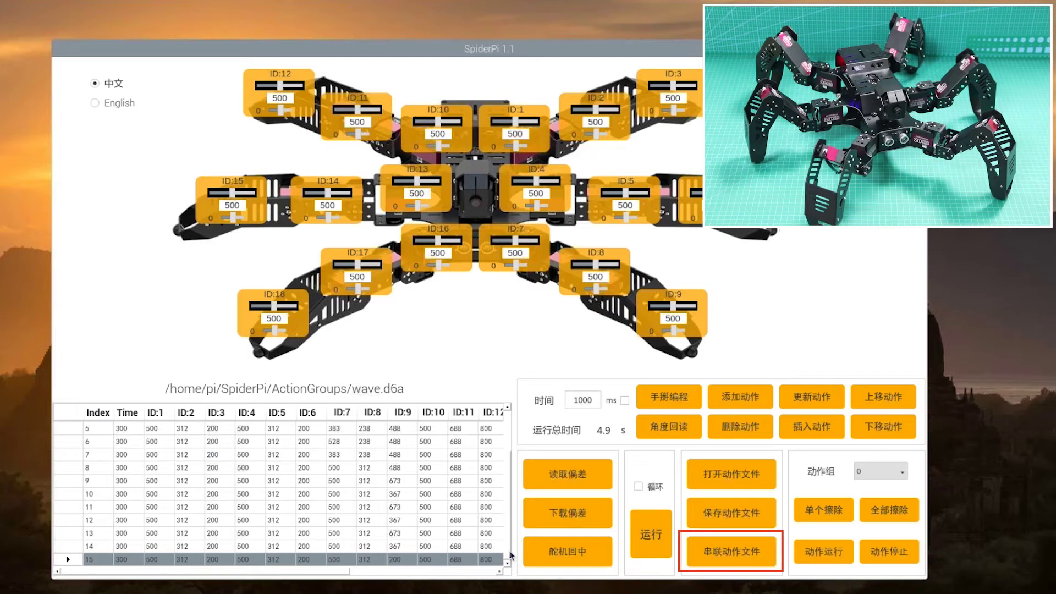
click(736, 563)
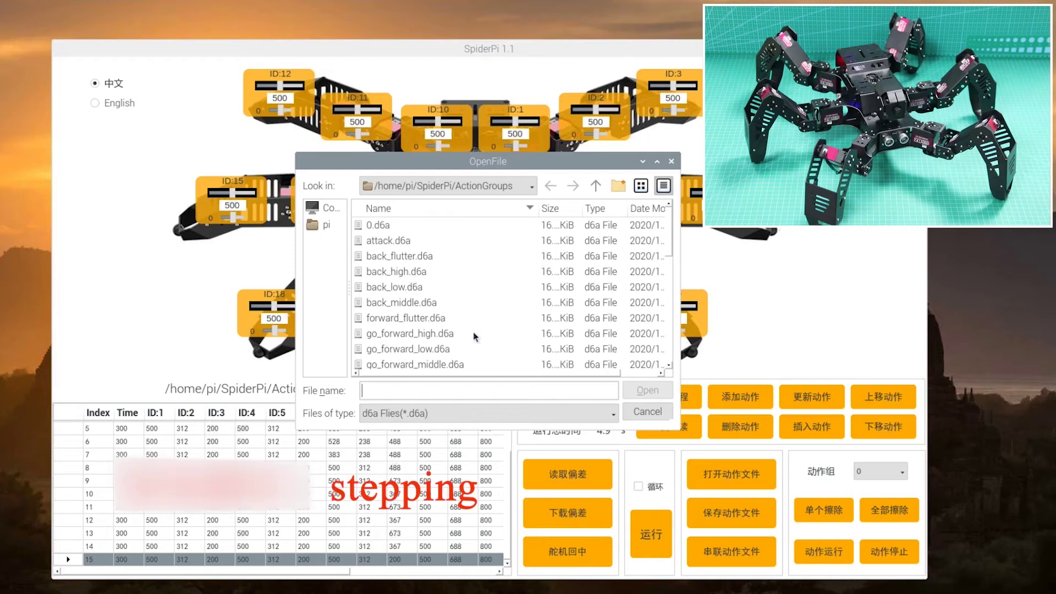
scroll(473, 332, down, 3)
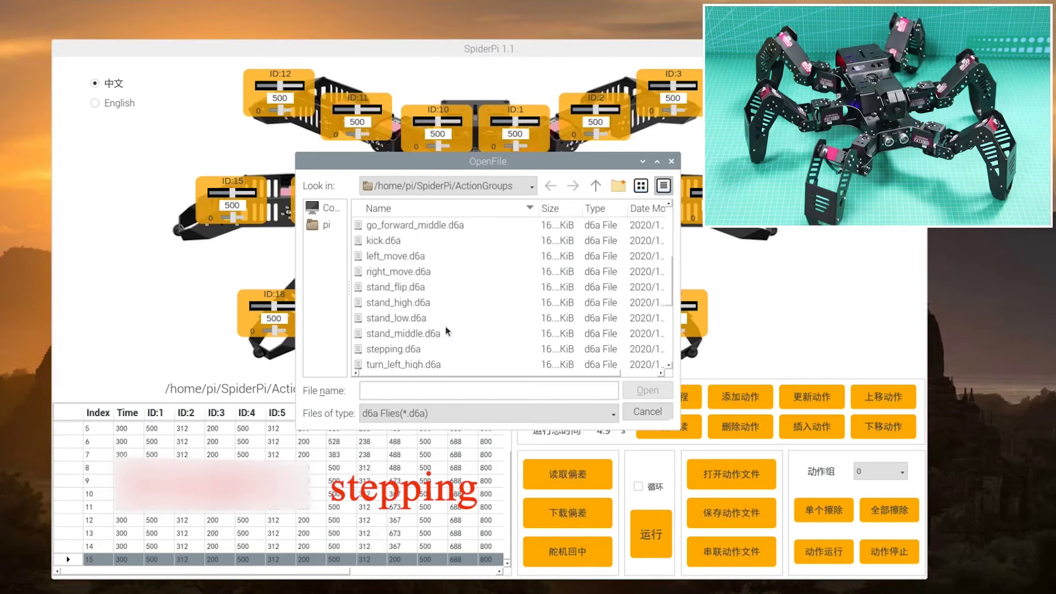
click(391, 351)
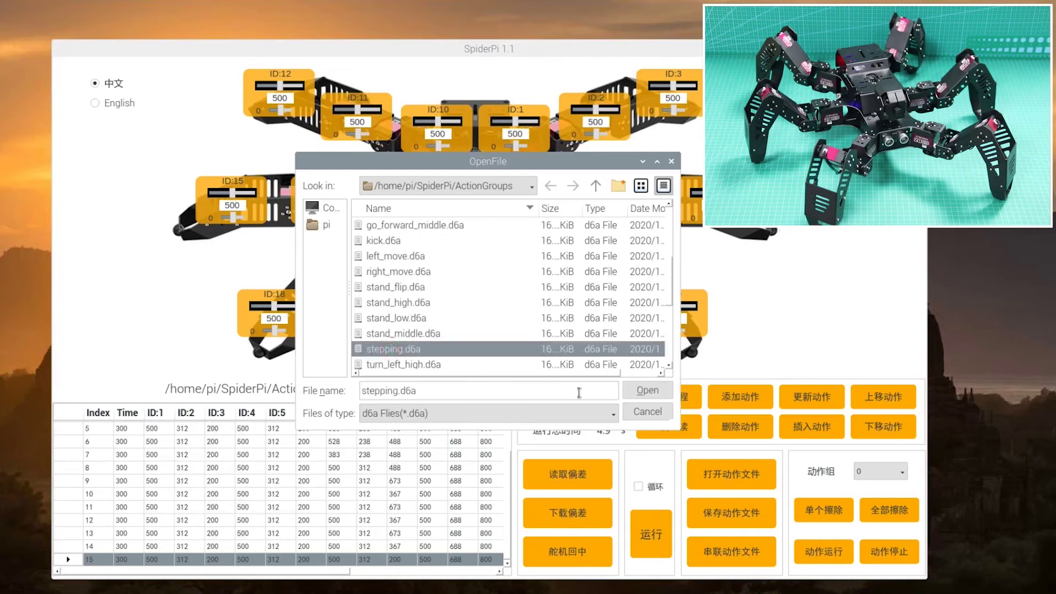
click(651, 393)
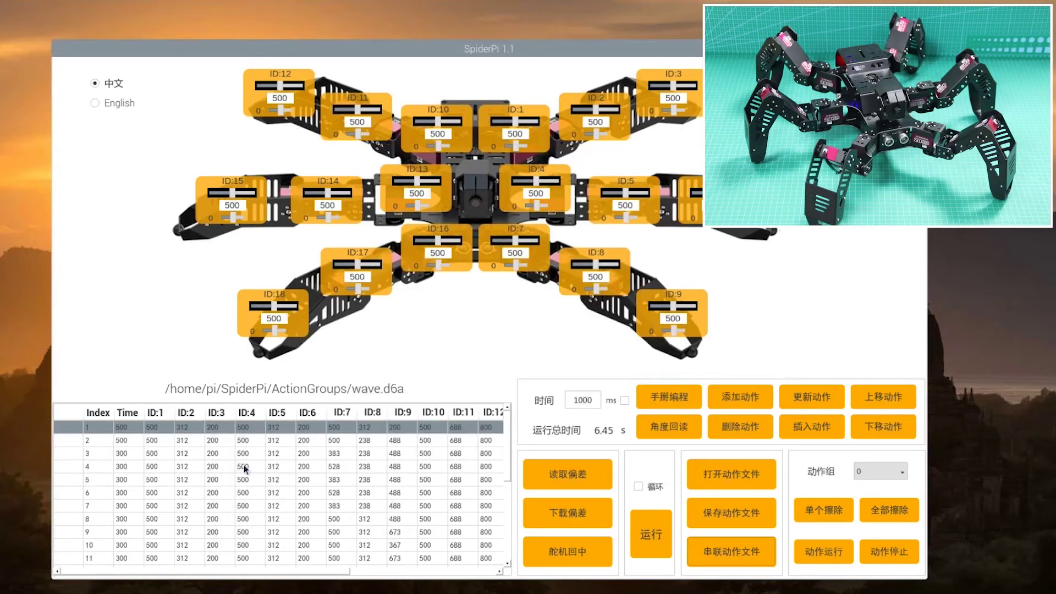
scroll(165, 460, down, 3)
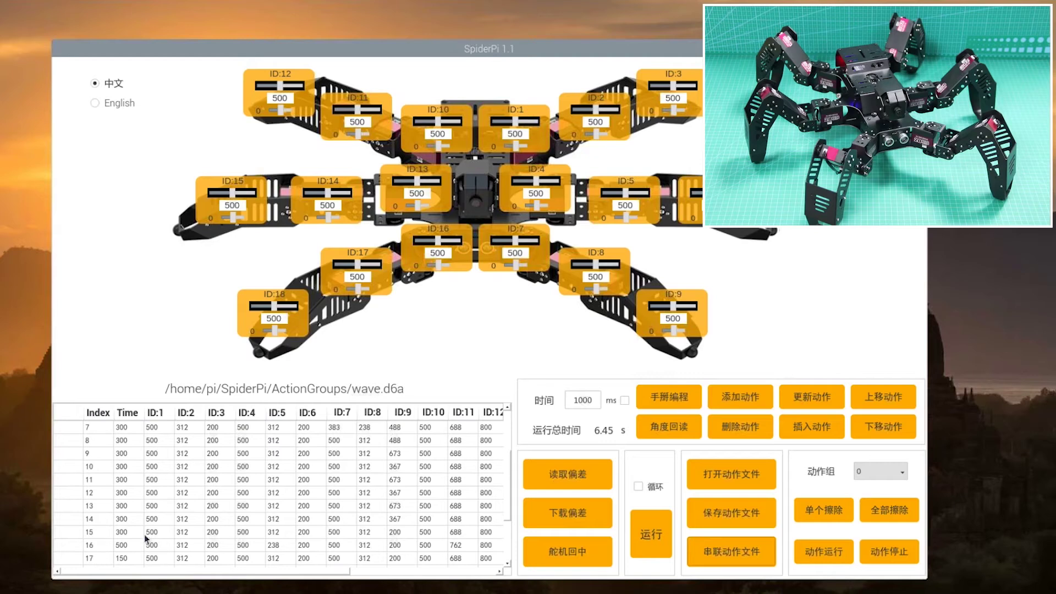
scroll(140, 524, down, 3)
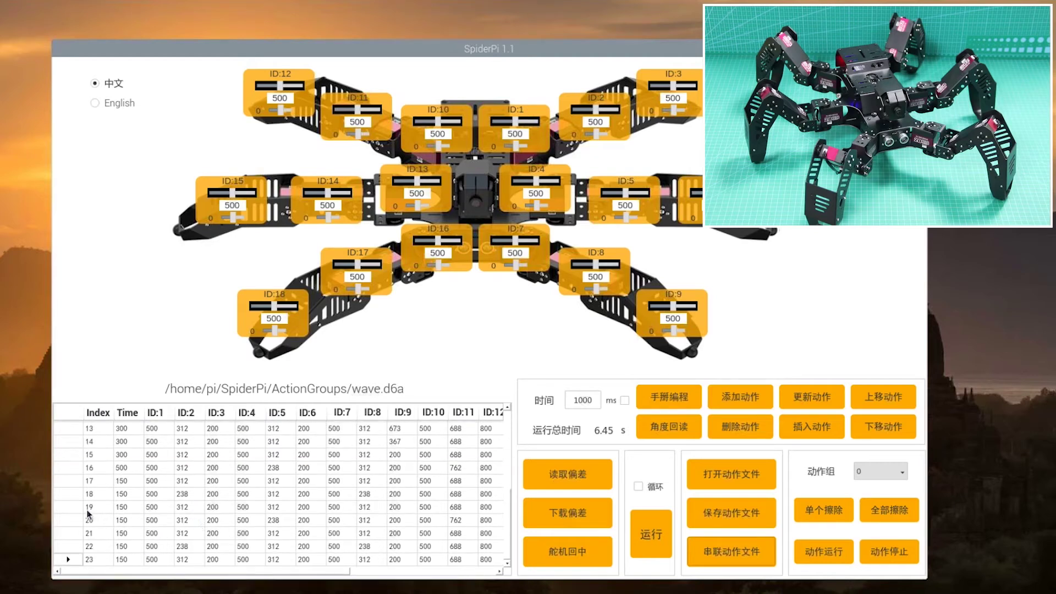
- Starting from row 1, run all 23 wave and stepping actions and dismiss the finished notice
click(101, 467)
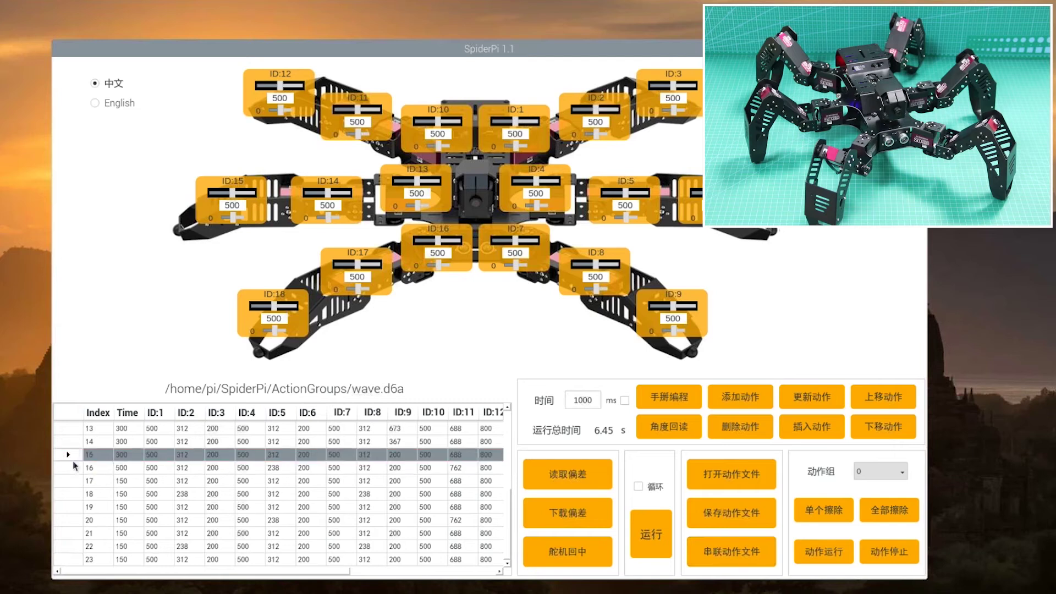
scroll(101, 470, up, 3)
scroll(75, 466, up, 5)
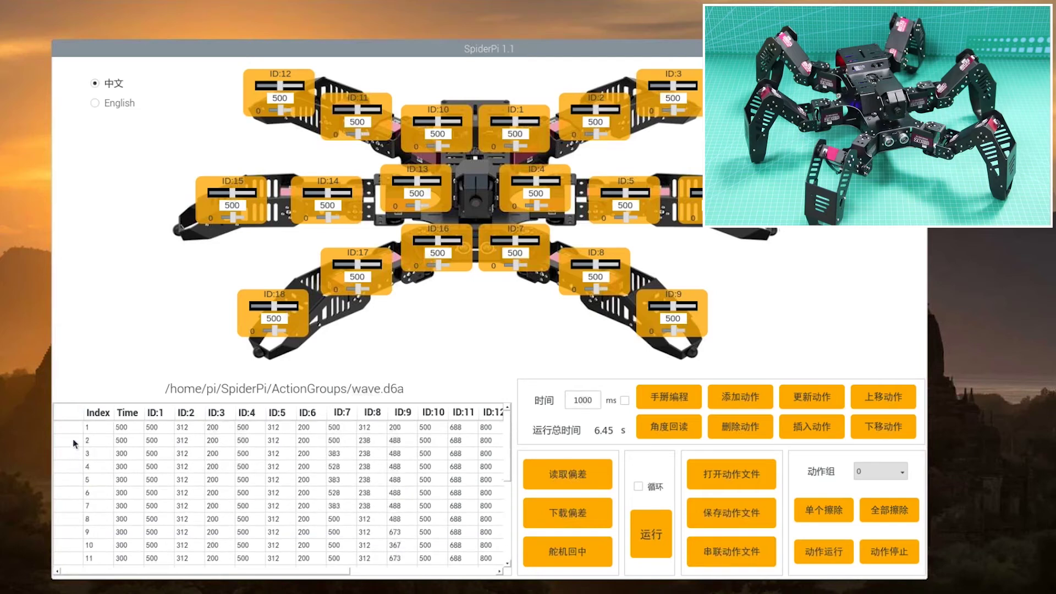
click(74, 429)
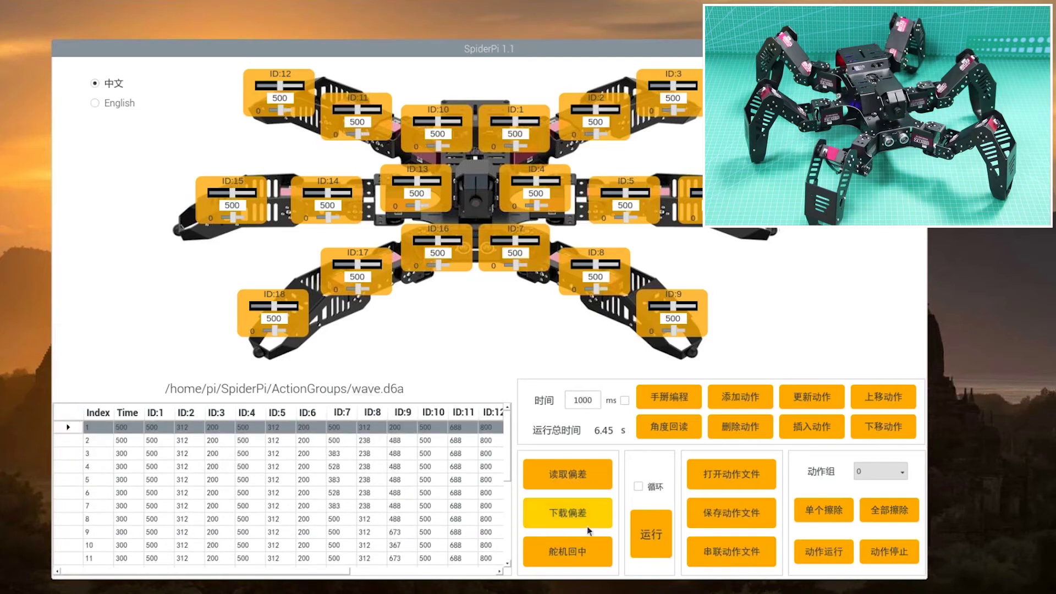
click(651, 534)
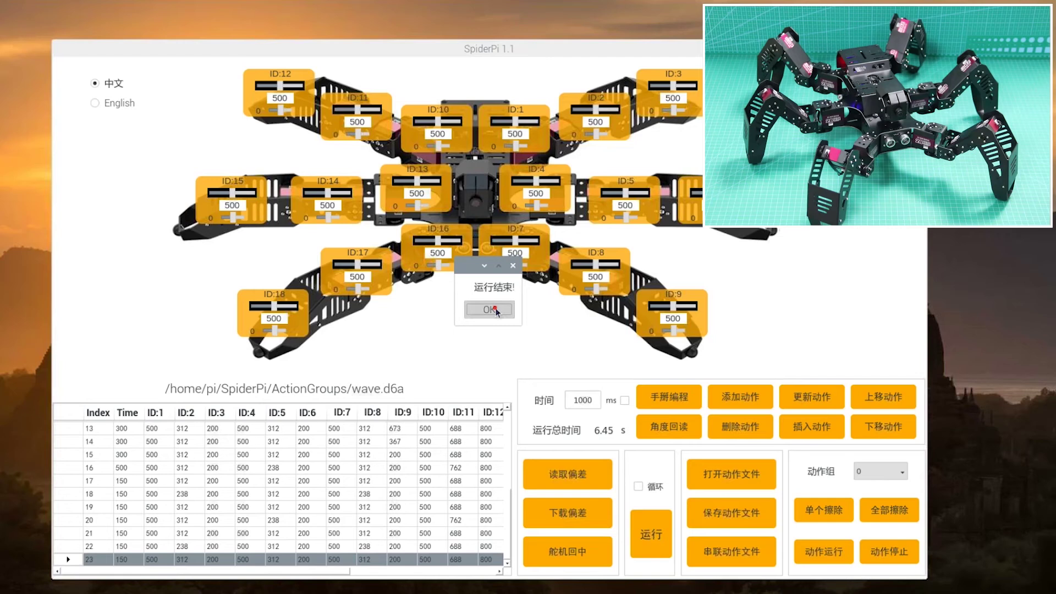
click(501, 311)
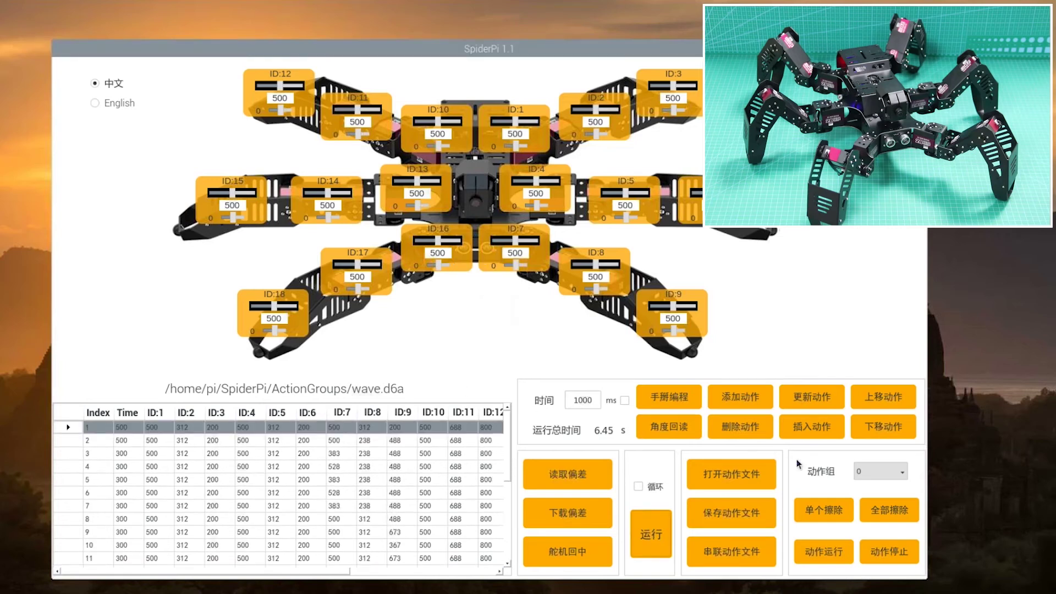
- Save the combined action list under the name wave_stepping
click(747, 513)
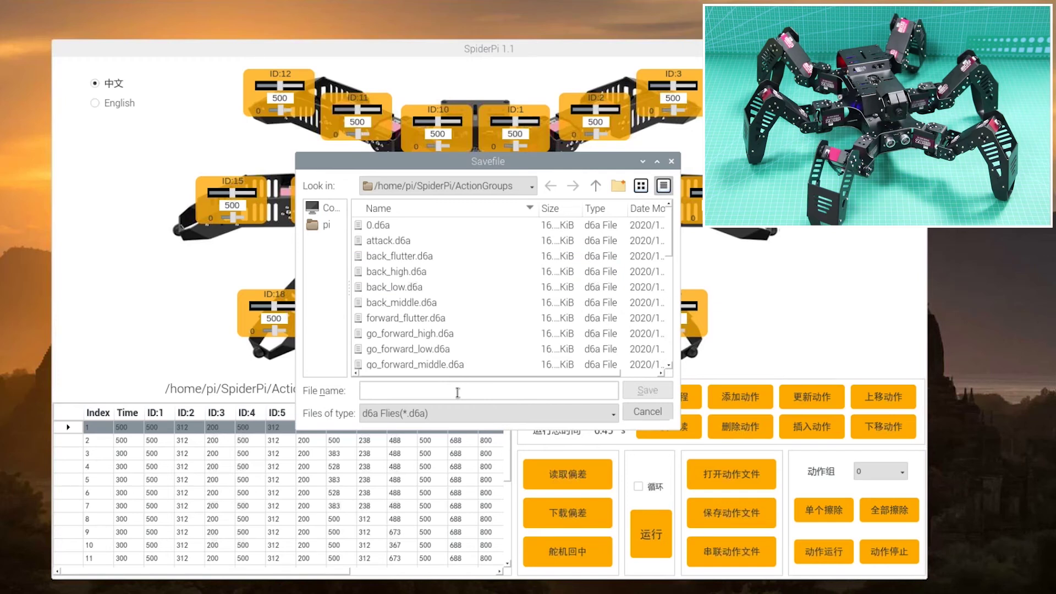
text(wave)
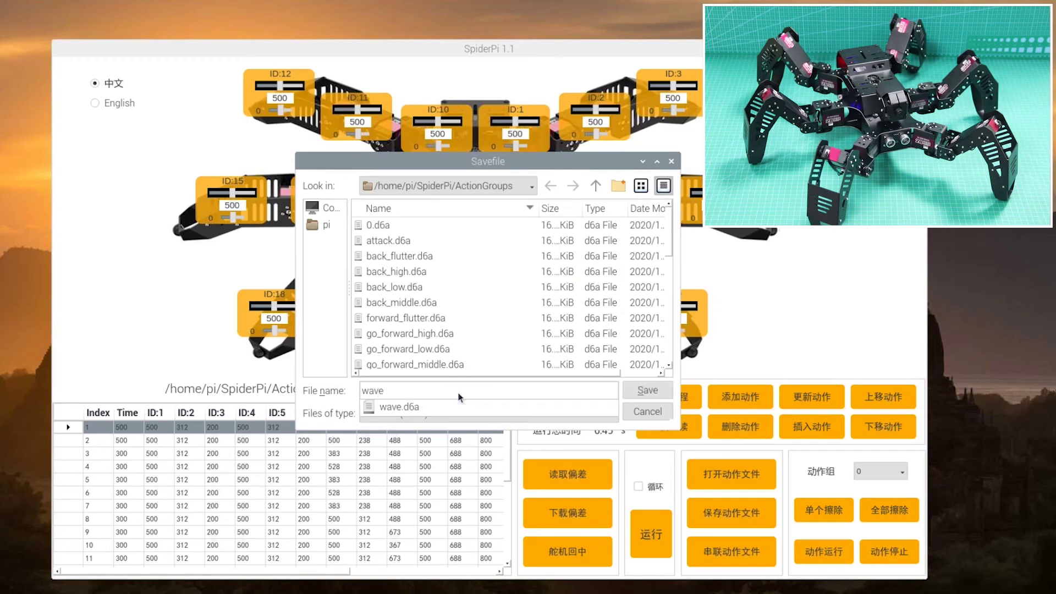
text(_st)
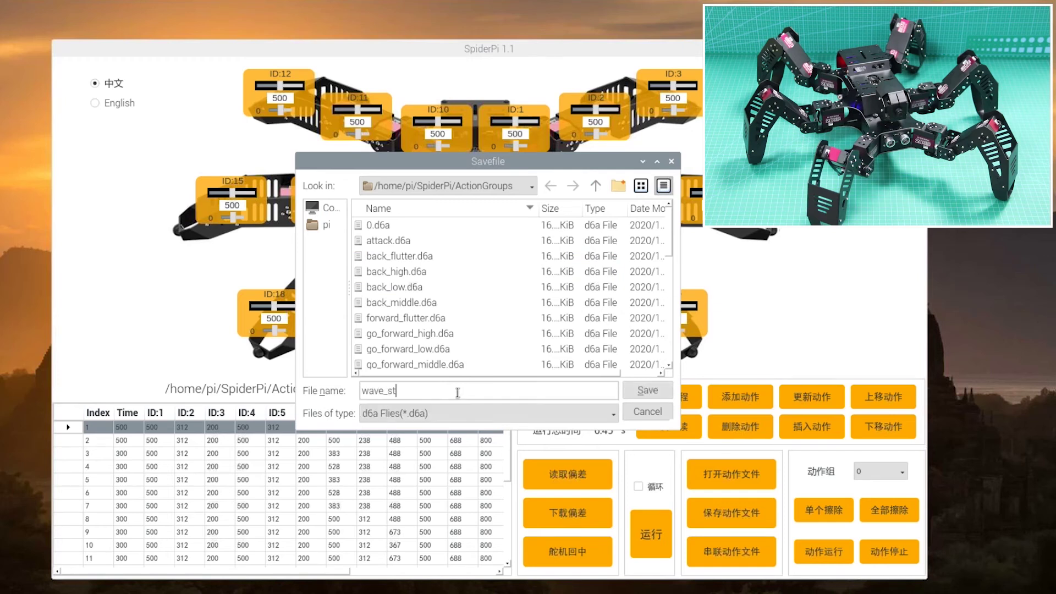
text(epp)
text(ing)
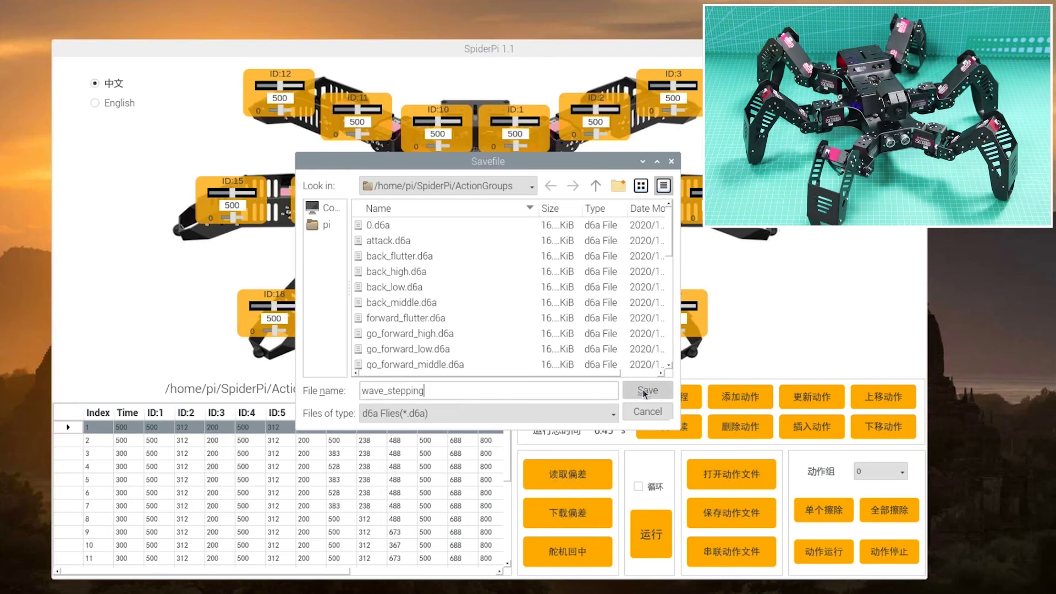
click(647, 390)
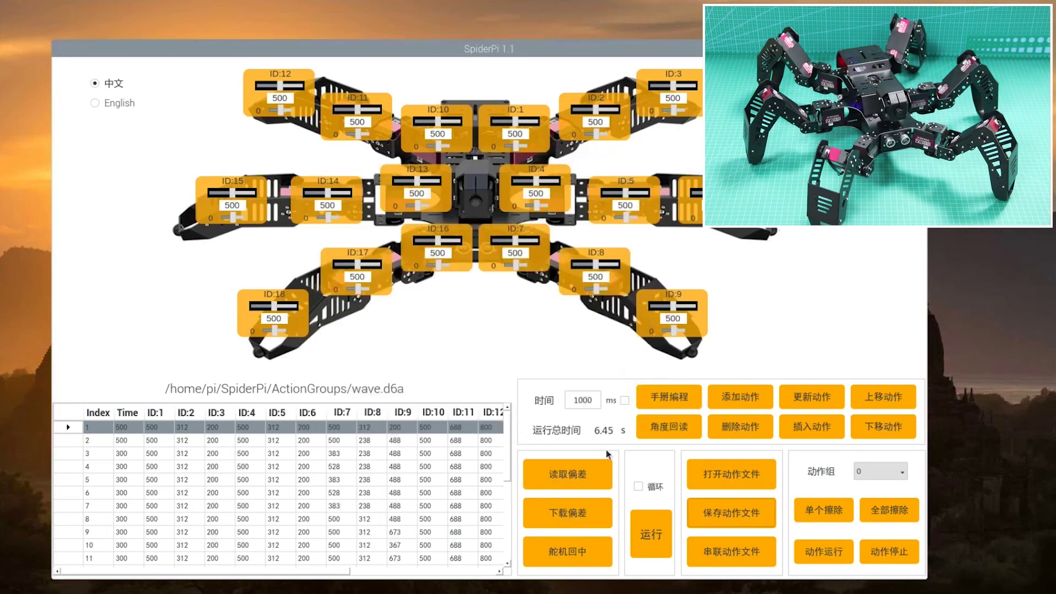